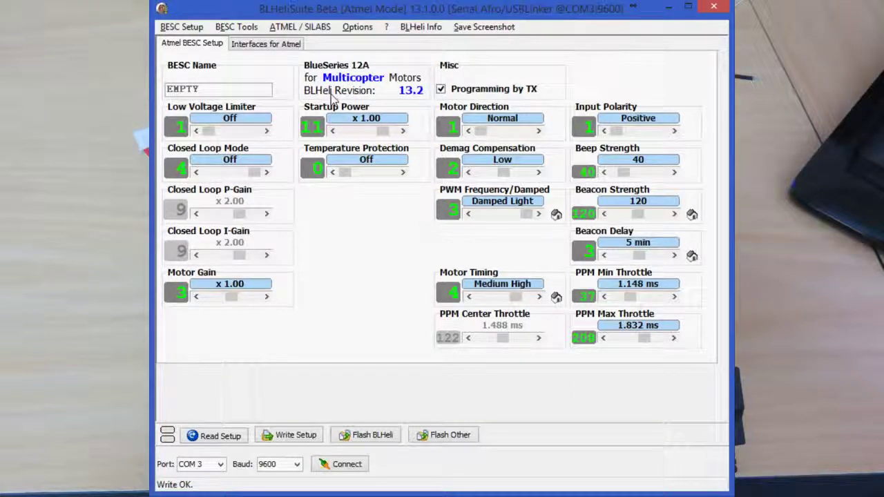
- Select the ATMEL Afro ESC USB Prog. Tool / Turnigy USB Linker programming interface
left_click(304, 27)
mouse_move(346, 31)
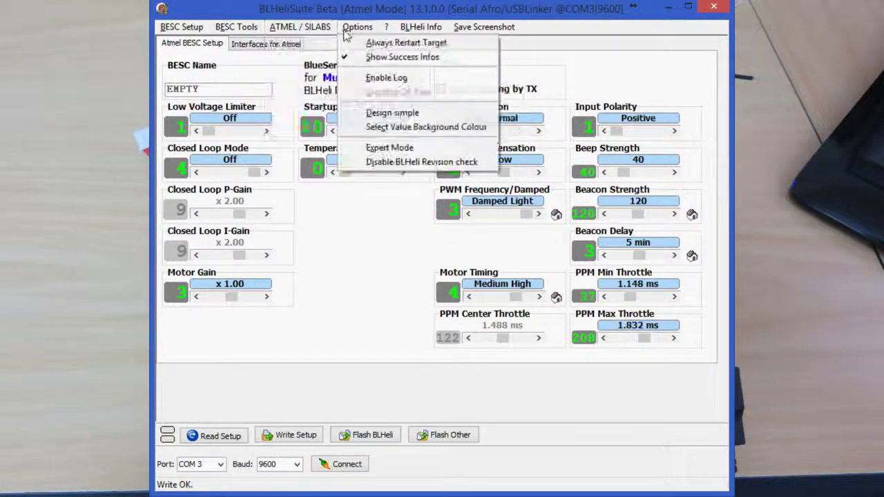
mouse_move(301, 27)
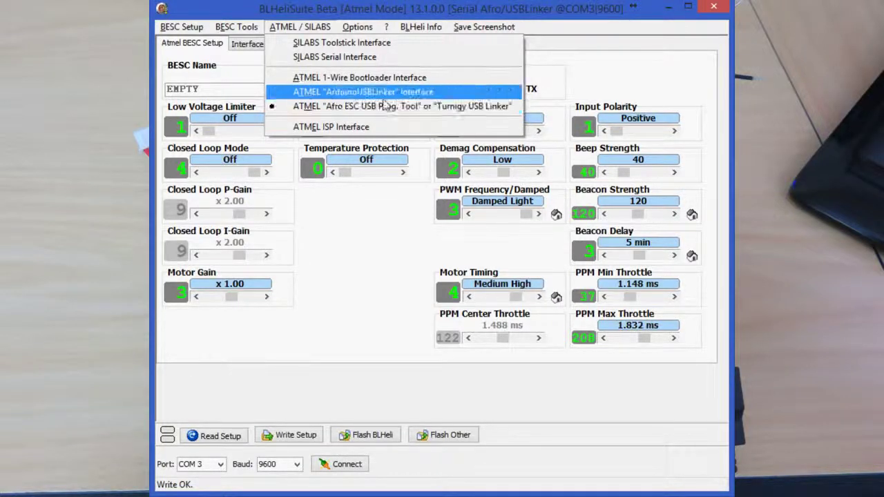
left_click(358, 108)
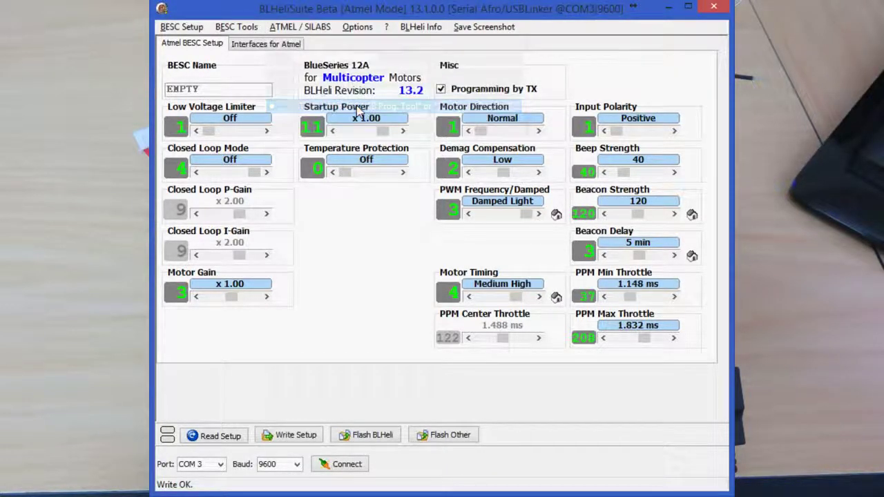
- Connect to the ESC through the COM3 USB-to-UART port
left_click(219, 467)
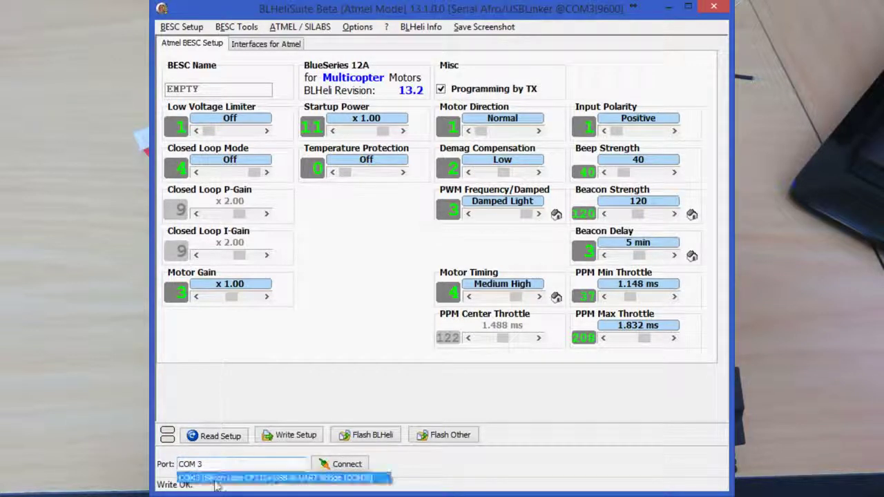
left_click(265, 478)
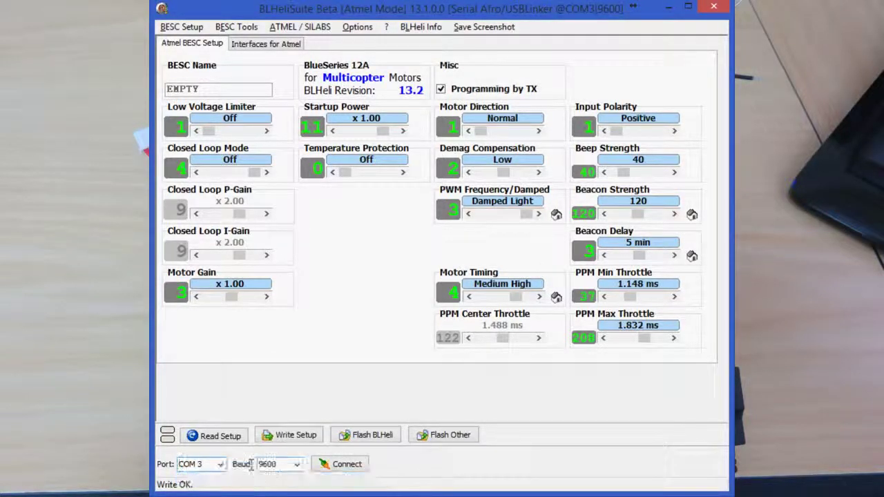
left_click(331, 467)
- Read ESC #1's current setup and dismiss the success message
left_click(228, 438)
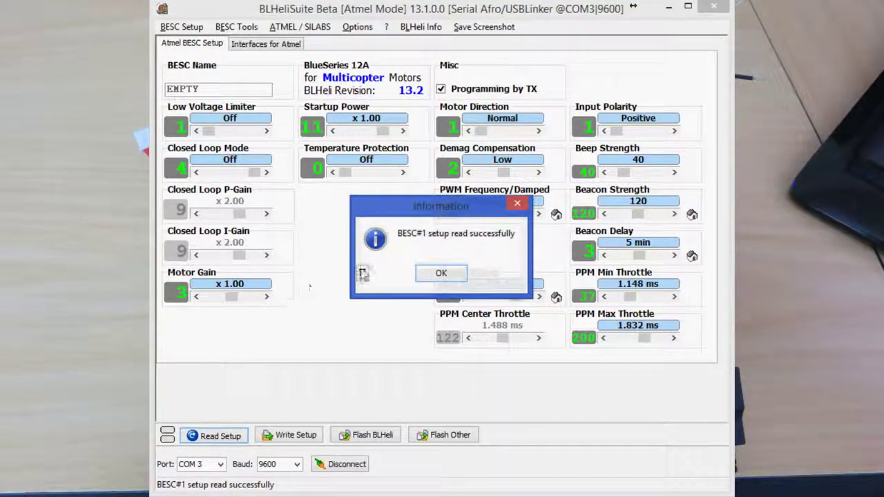
left_click_drag(435, 213, 425, 205)
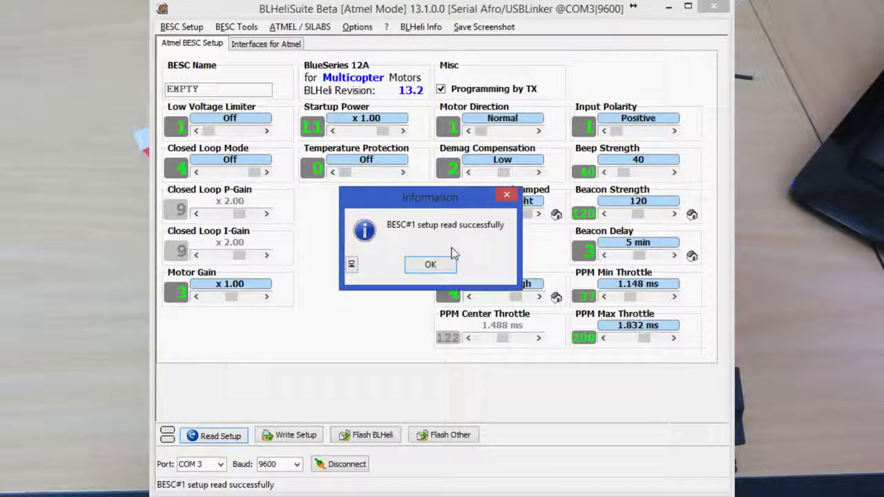
left_click(435, 264)
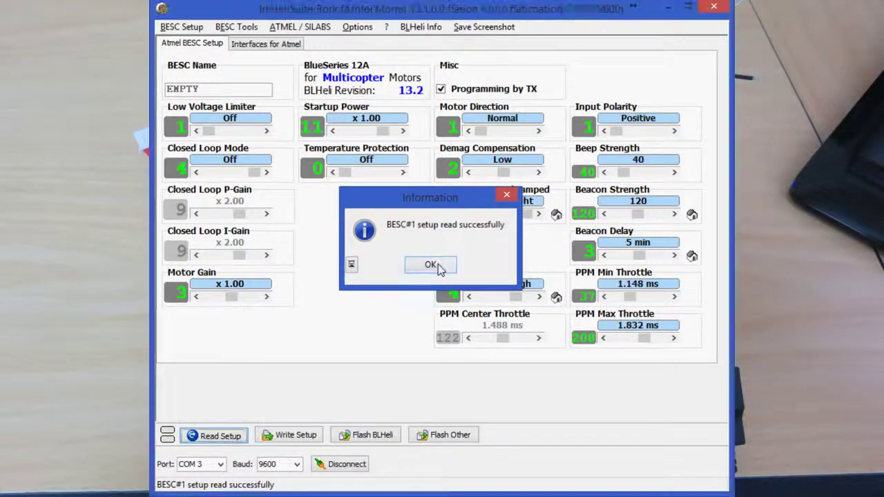
- Flash BLHeli Rev 13.2 MULTI firmware for BlueSeries 12A, confirming the same-revision warning
left_click(368, 436)
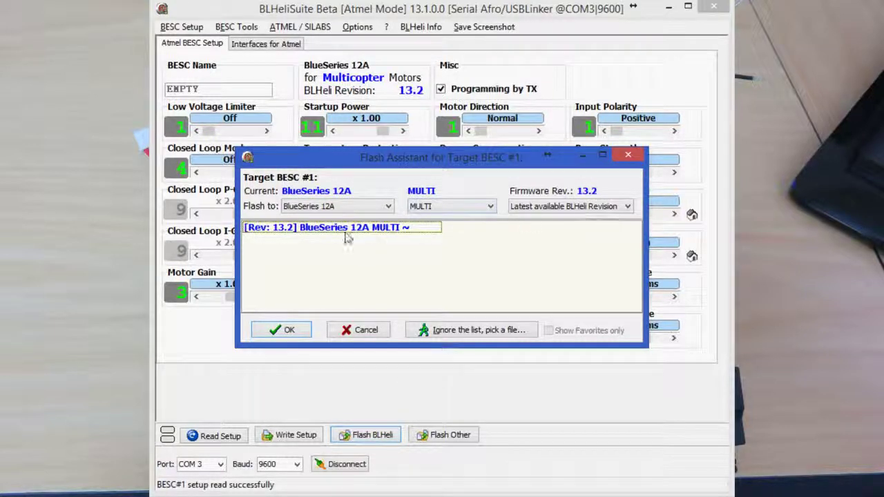
left_click(336, 206)
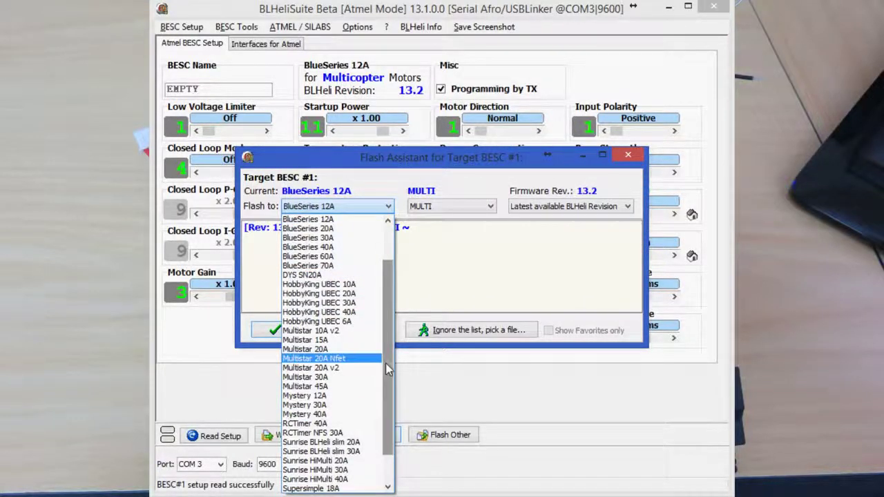
scroll(387, 369, "down", 1)
scroll(387, 369, "up", 3)
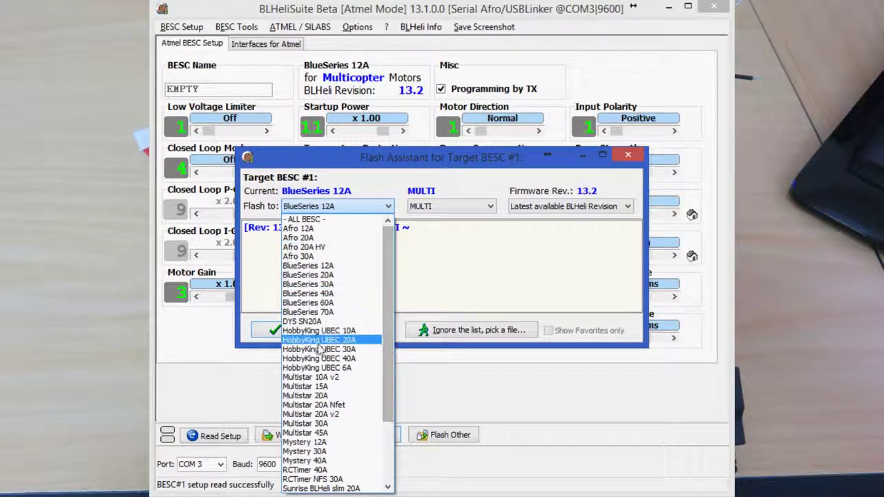
left_click(316, 265)
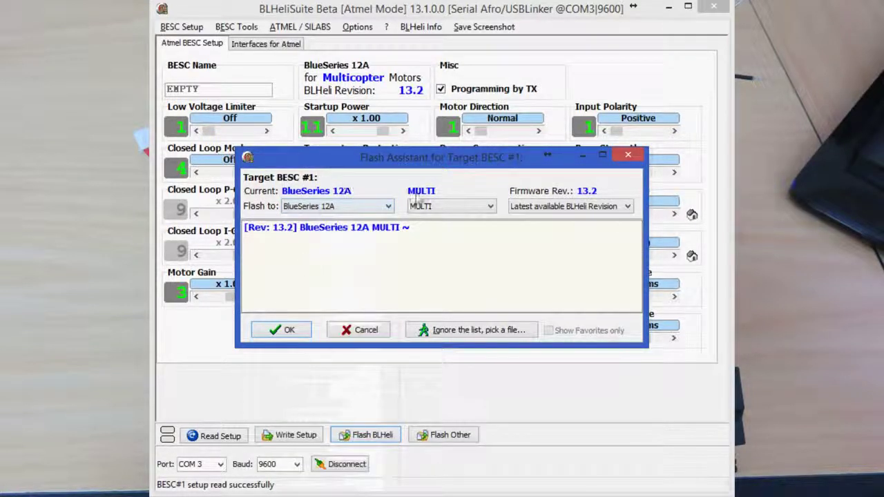
left_click(437, 206)
left_click(436, 250)
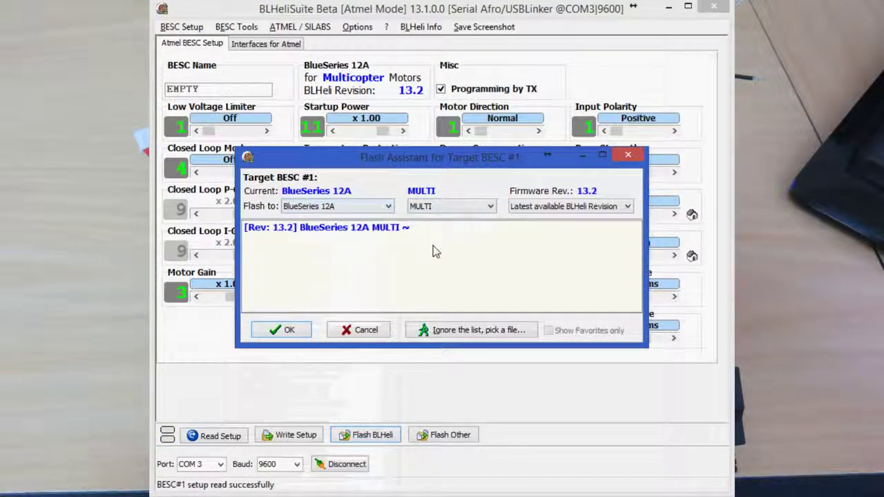
double_click(342, 229)
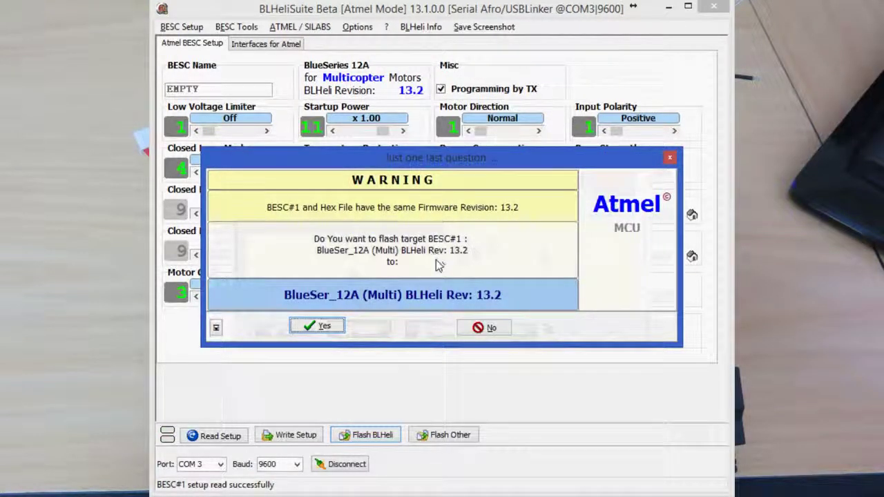
left_click(317, 327)
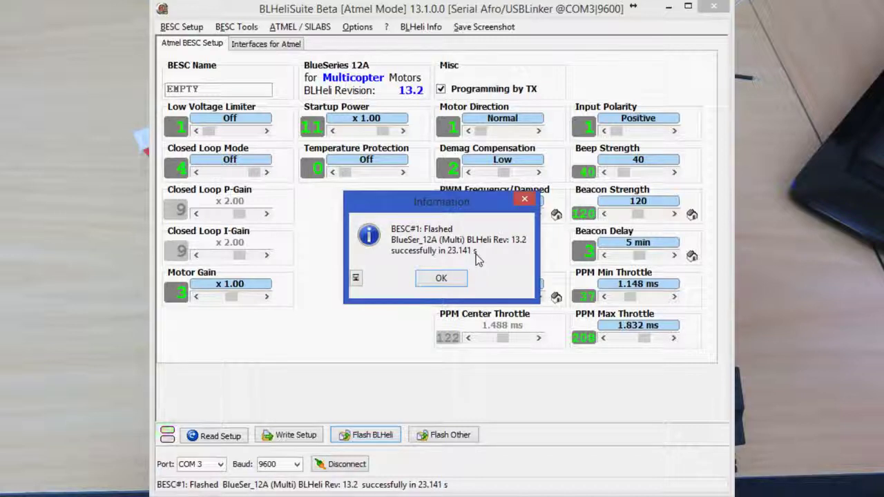
- Acknowledge the successful 13.2 flash and agree to write current settings to the ESC
left_click(442, 279)
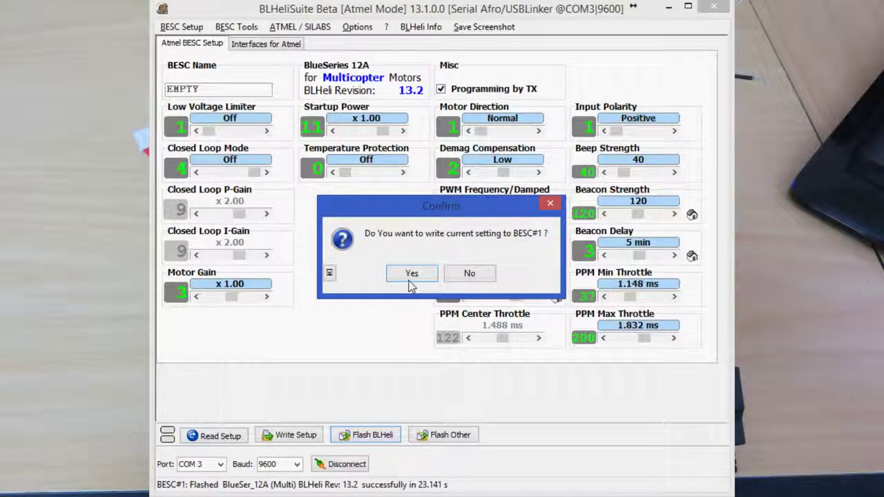
left_click(410, 279)
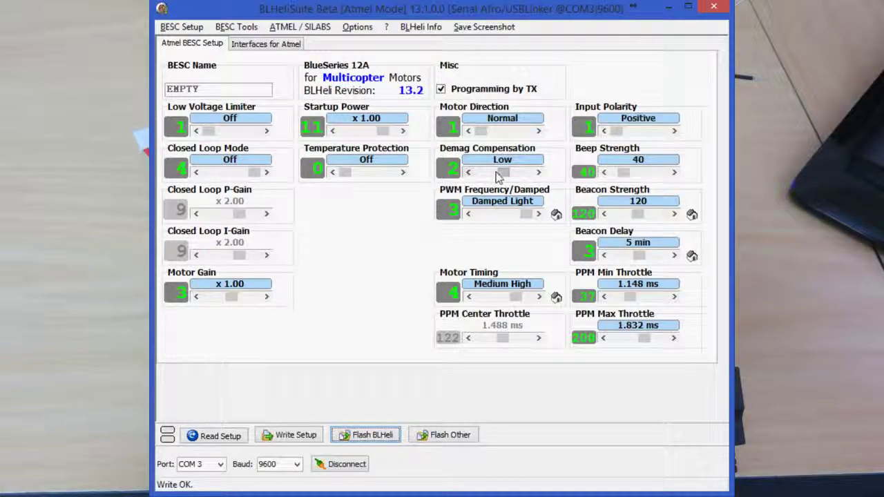
- Keep Demag Compensation Low and PWM Damped Light, and lower Motor Timing to Medium
mouse_move(499, 177)
left_mouse_down()
mouse_move(480, 174)
mouse_move(500, 174)
left_mouse_up()
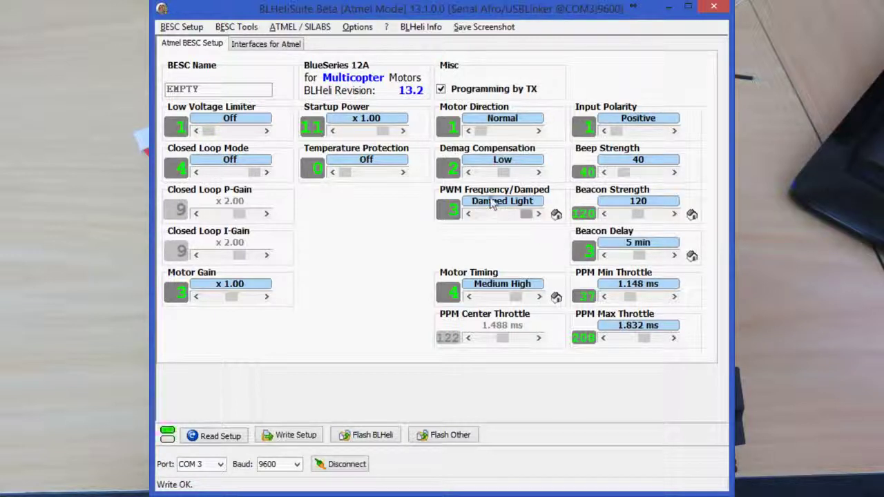
mouse_move(529, 217)
left_mouse_down()
mouse_move(481, 215)
mouse_move(529, 214)
left_mouse_up()
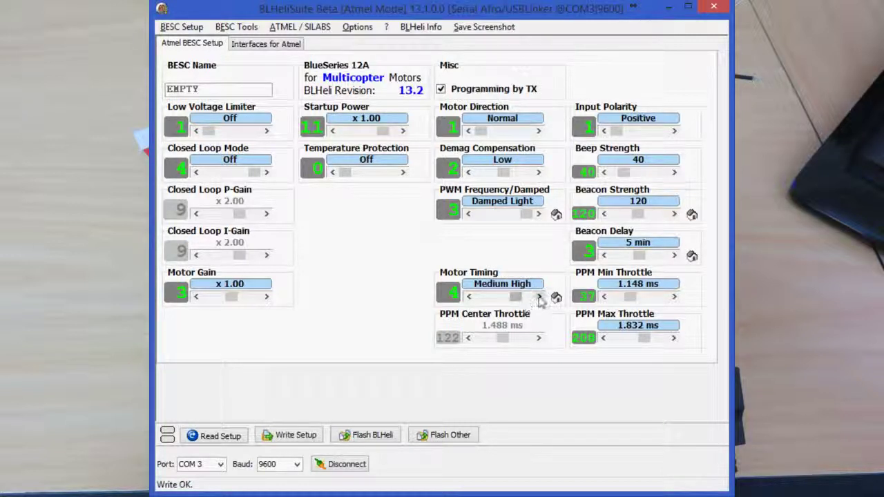
mouse_move(516, 298)
left_mouse_down()
mouse_move(493, 298)
mouse_move(505, 299)
left_mouse_up()
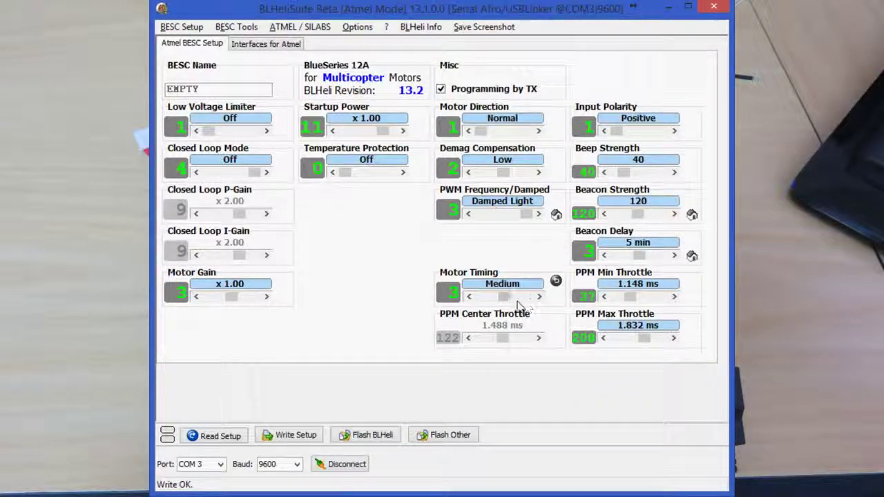
mouse_move(505, 302)
left_mouse_down()
mouse_move(491, 303)
mouse_move(505, 304)
left_mouse_up()
mouse_move(505, 304)
left_mouse_down()
mouse_move(517, 304)
mouse_move(495, 299)
mouse_move(505, 301)
left_mouse_up()
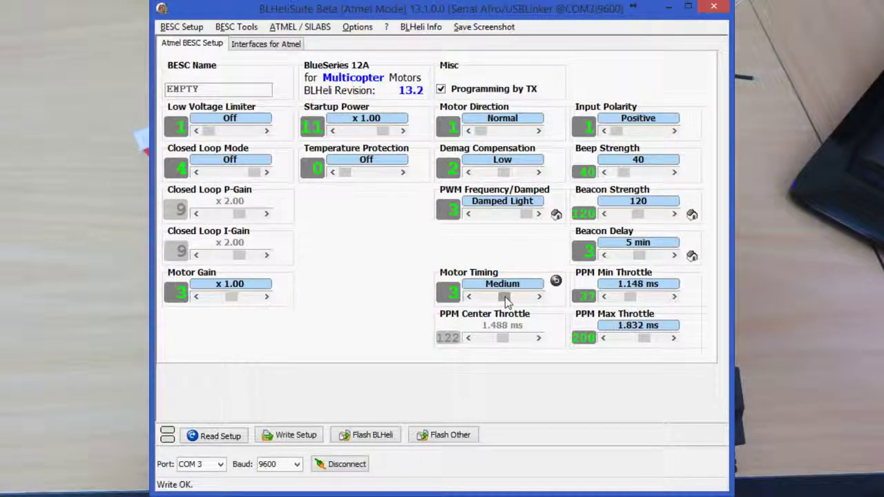
mouse_move(507, 302)
left_mouse_down()
mouse_move(494, 299)
mouse_move(520, 304)
left_mouse_up()
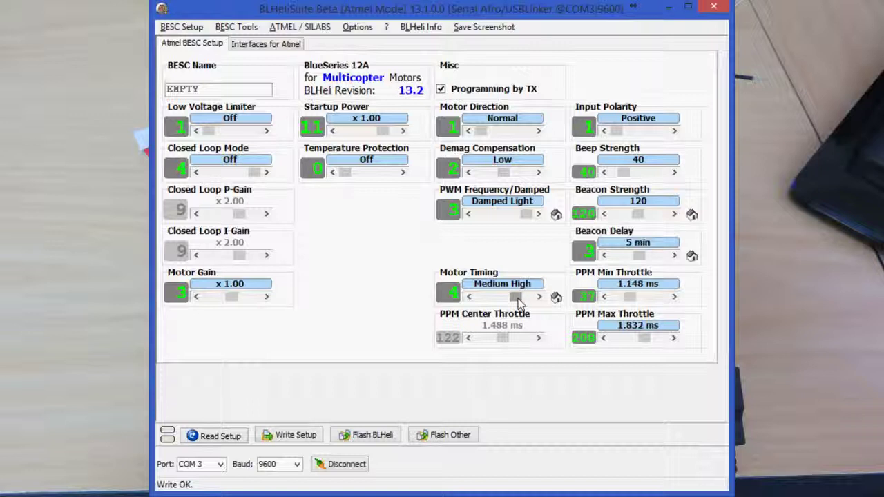
mouse_move(519, 304)
left_mouse_down()
mouse_move(494, 299)
mouse_move(515, 299)
left_mouse_up()
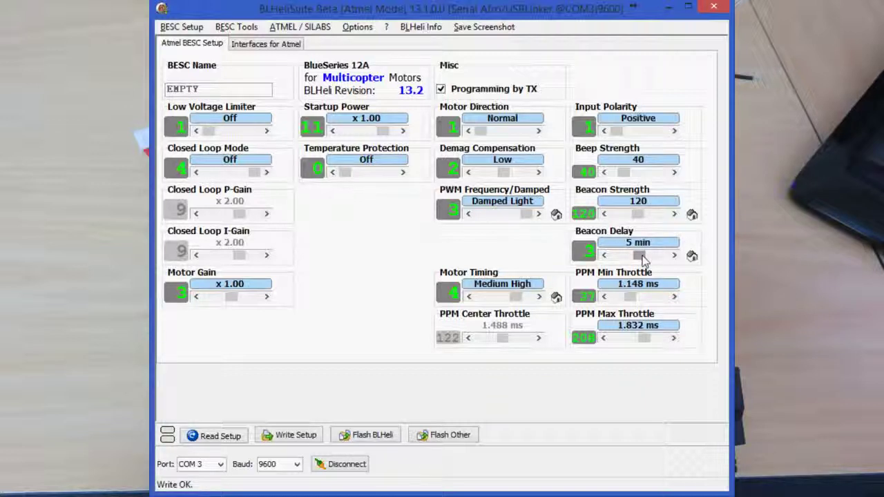
mouse_move(642, 258)
left_mouse_down()
mouse_move(627, 257)
mouse_move(640, 255)
left_mouse_up()
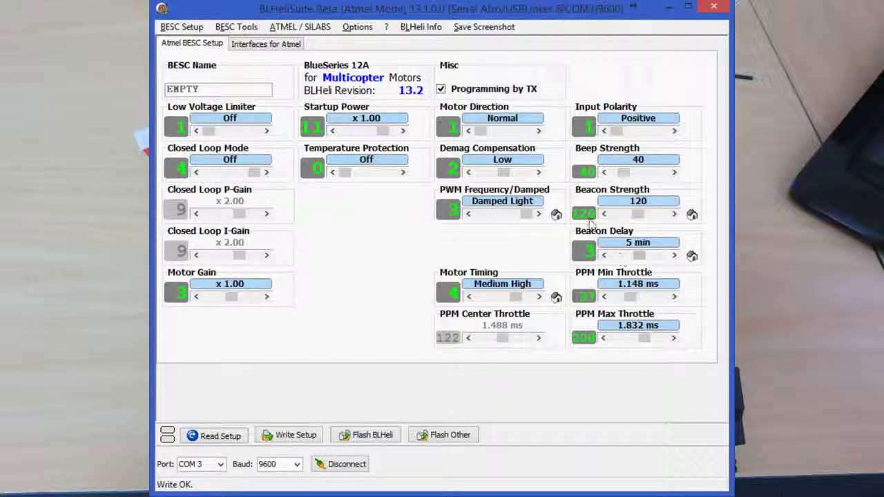
mouse_move(641, 217)
left_mouse_down()
mouse_move(667, 217)
mouse_move(638, 216)
left_mouse_up()
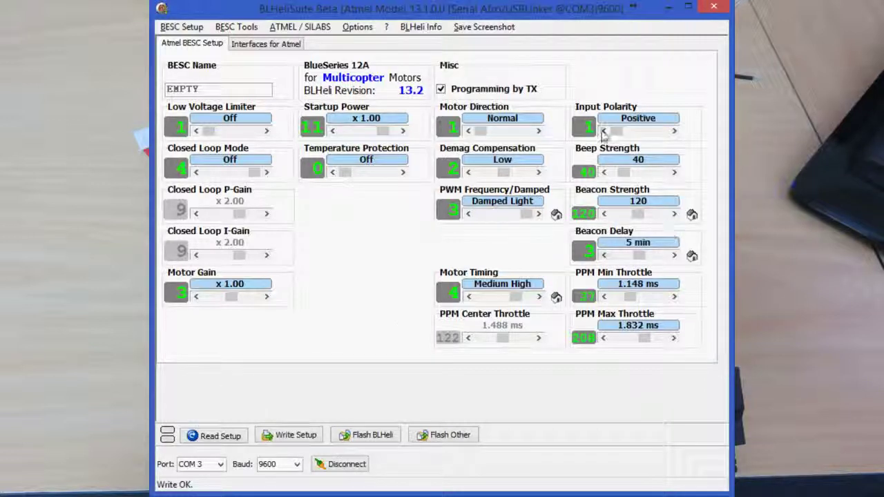
- Write Setup, dismiss the 'Nothing to write' message, and disconnect from the ESC on COM3
left_click(292, 435)
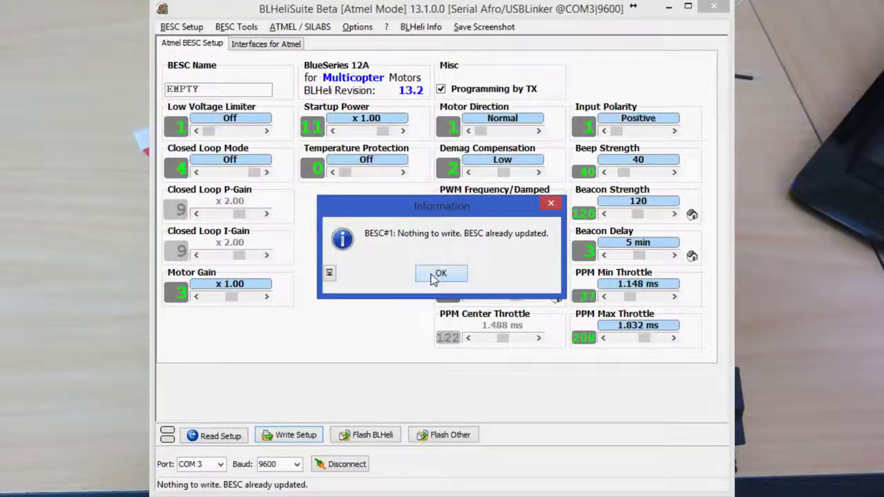
left_click(436, 276)
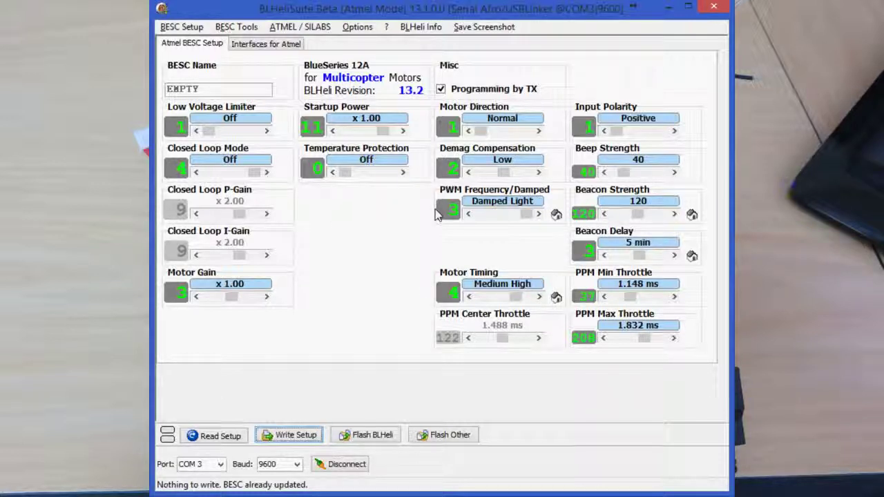
left_click(352, 467)
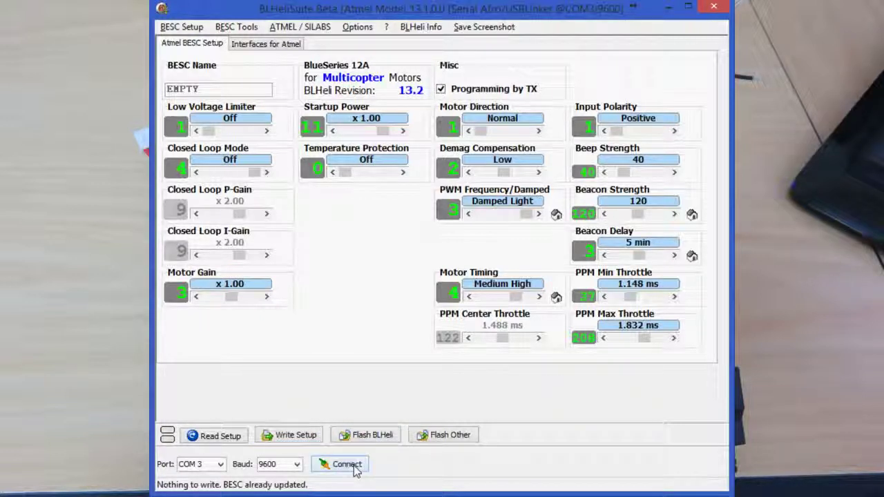